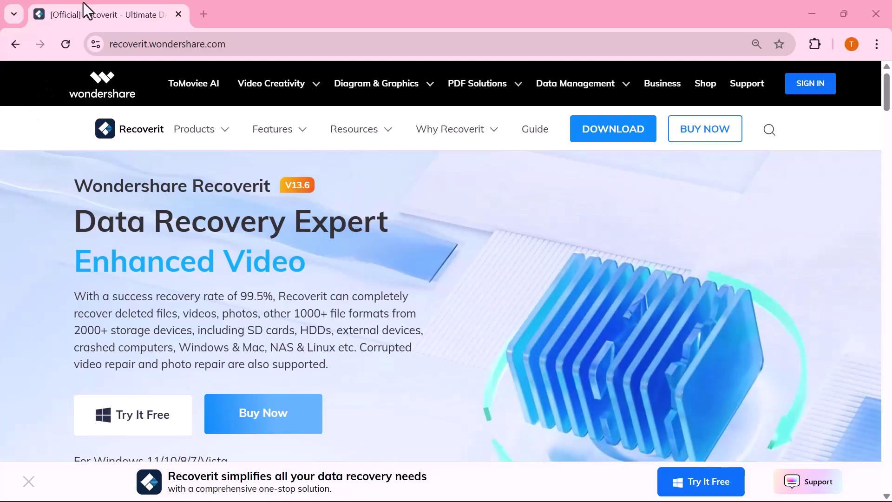
- Dismiss the homepage's bottom promo banner and return to the top of the page
left_click(28, 482)
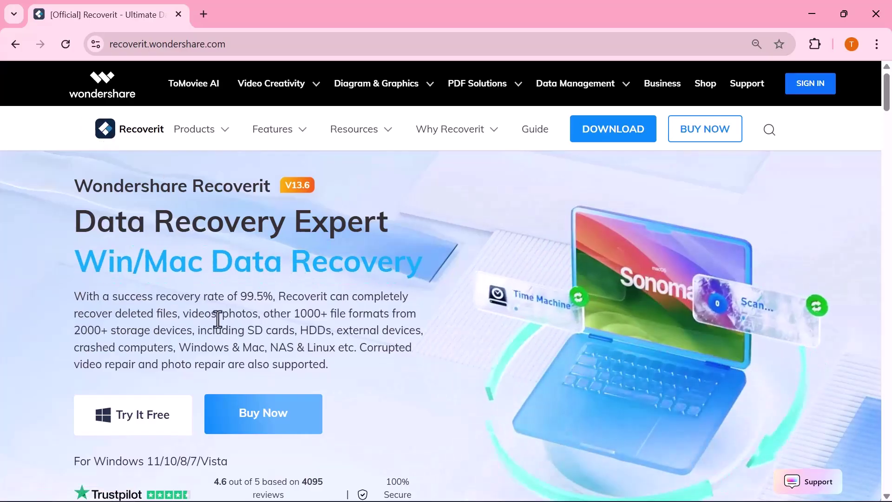
scroll(233, 314, "down", 2)
scroll(235, 317, "down", 1)
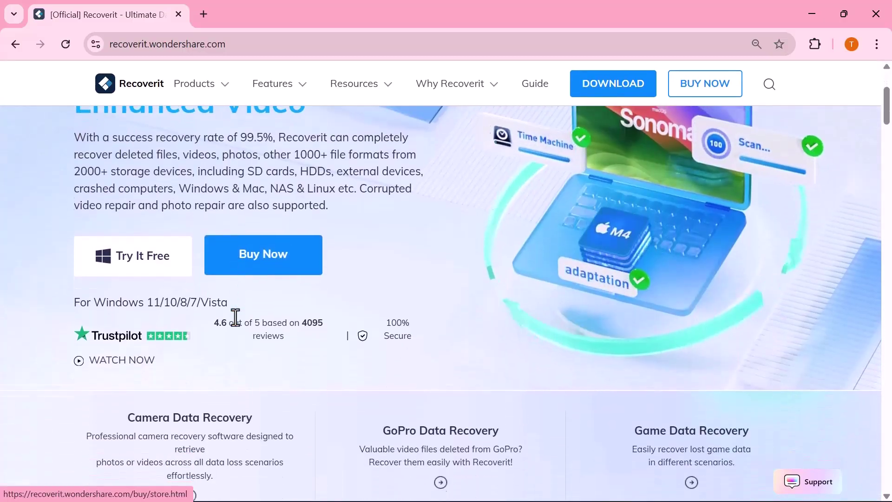
scroll(235, 318, "down", 1)
scroll(235, 318, "down", 1)
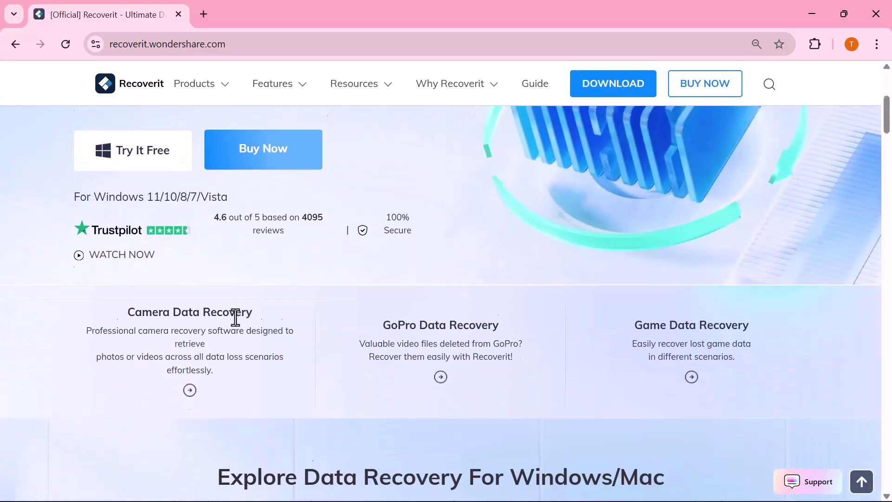
scroll(235, 318, "down", 1)
scroll(235, 317, "down", 1)
scroll(236, 318, "down", 2)
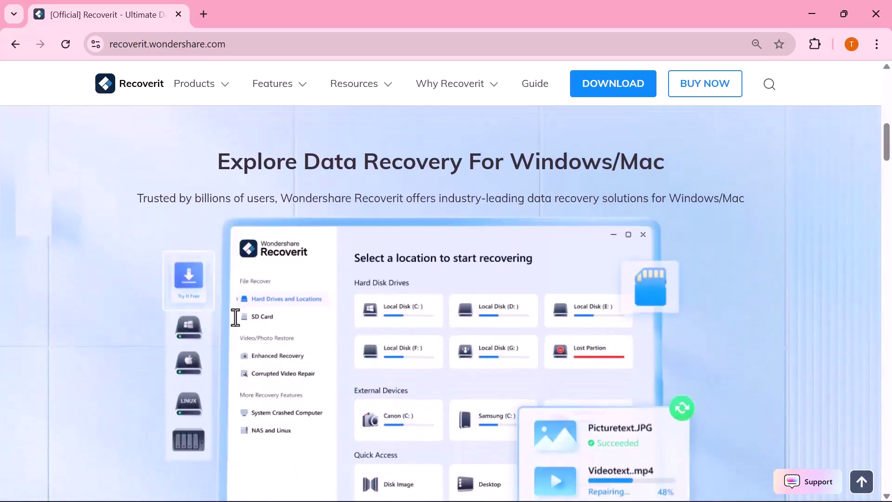
scroll(237, 317, "down", 2)
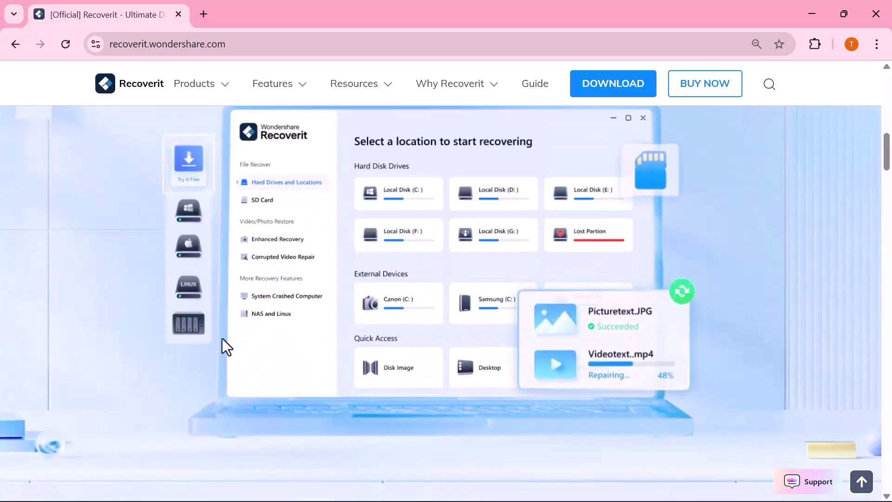
scroll(291, 336, "down", 2)
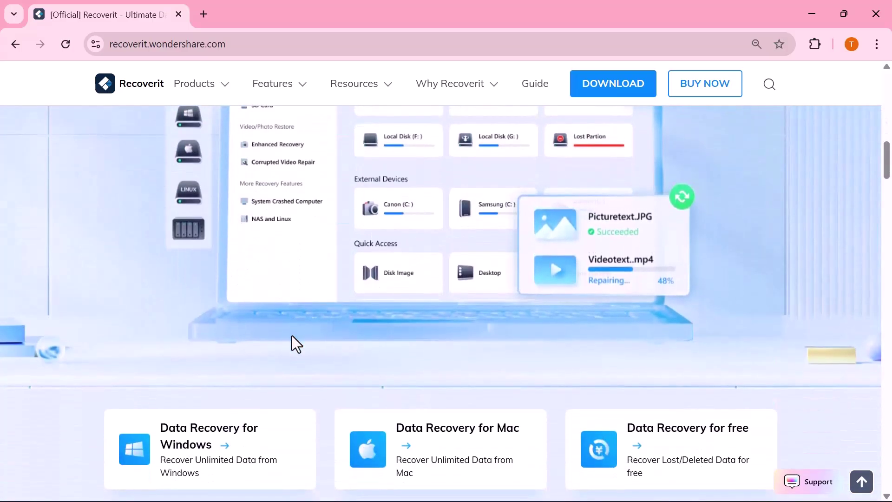
scroll(293, 335, "down", 4)
scroll(292, 335, "down", 3)
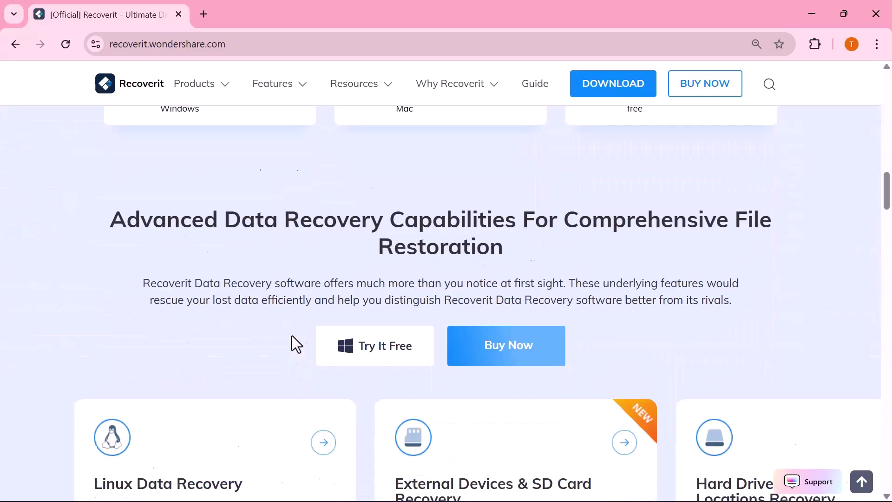
scroll(293, 336, "down", 2)
scroll(292, 336, "down", 2)
scroll(293, 336, "down", 1)
scroll(293, 335, "down", 2)
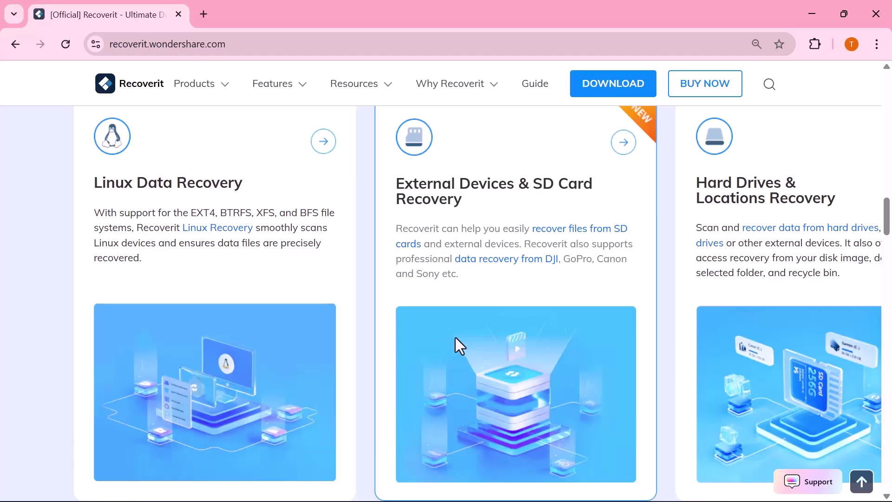
scroll(582, 331, "down", 1)
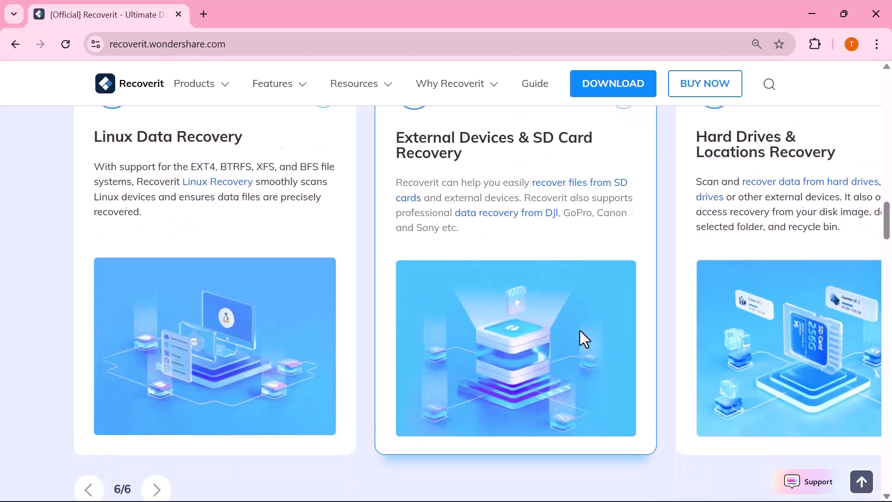
scroll(580, 331, "down", 3)
scroll(581, 331, "down", 2)
scroll(580, 332, "down", 4)
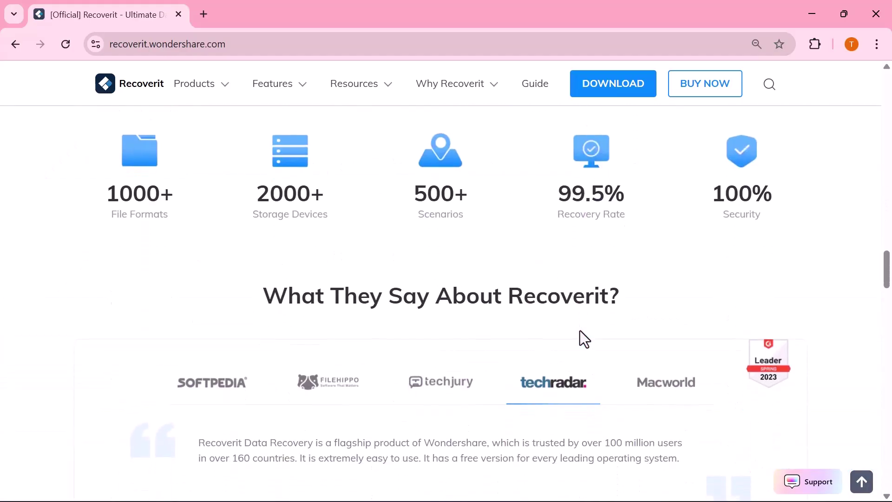
scroll(580, 331, "up", 1)
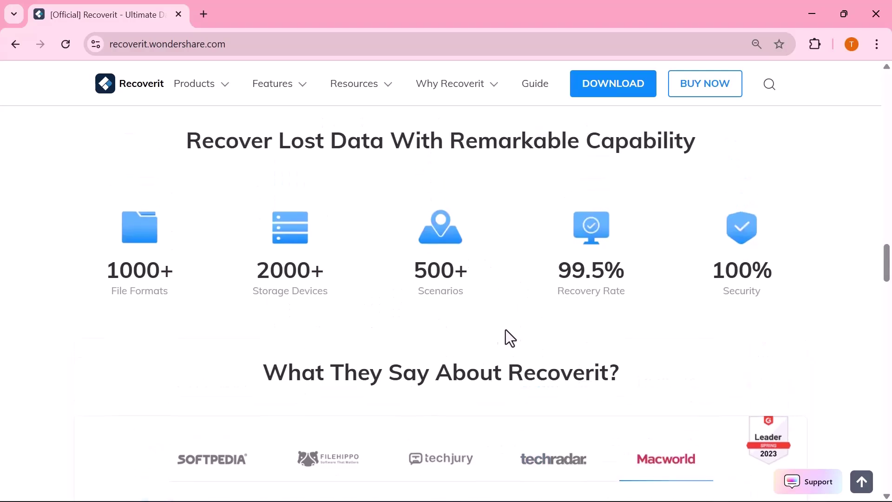
scroll(513, 331, "down", 1)
scroll(512, 331, "down", 5)
scroll(513, 331, "down", 3)
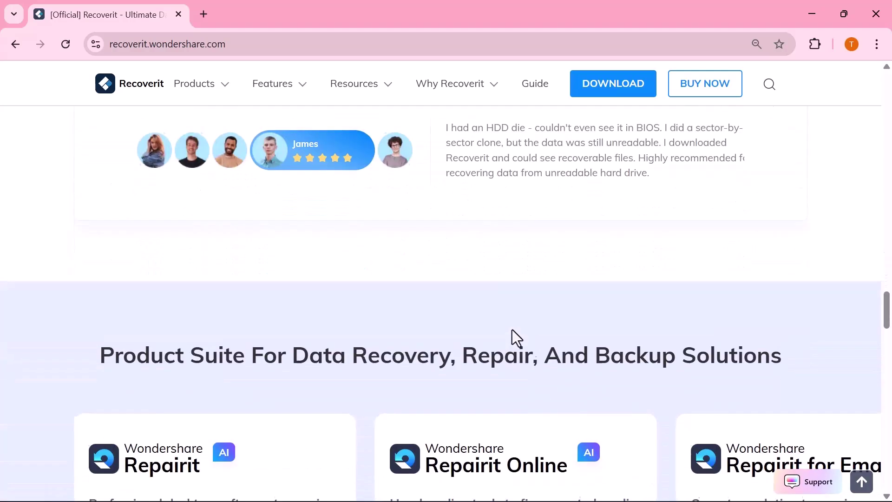
scroll(512, 330, "down", 2)
scroll(513, 330, "down", 3)
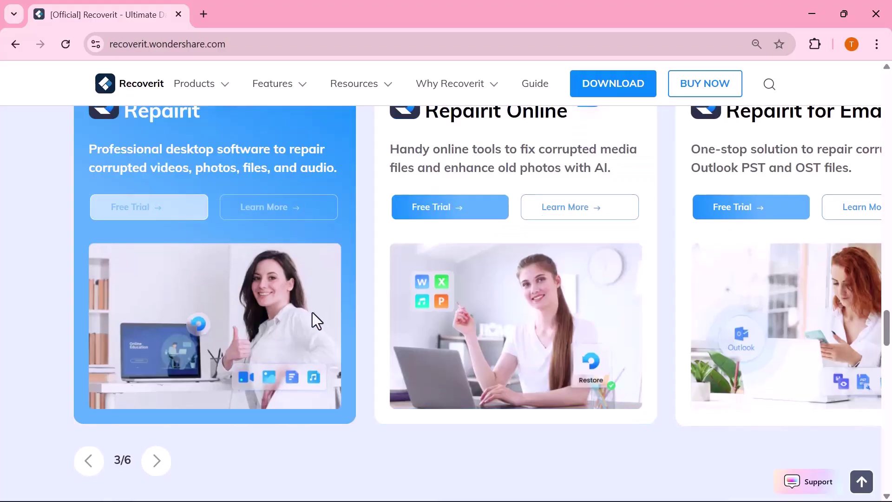
scroll(317, 310, "up", 1)
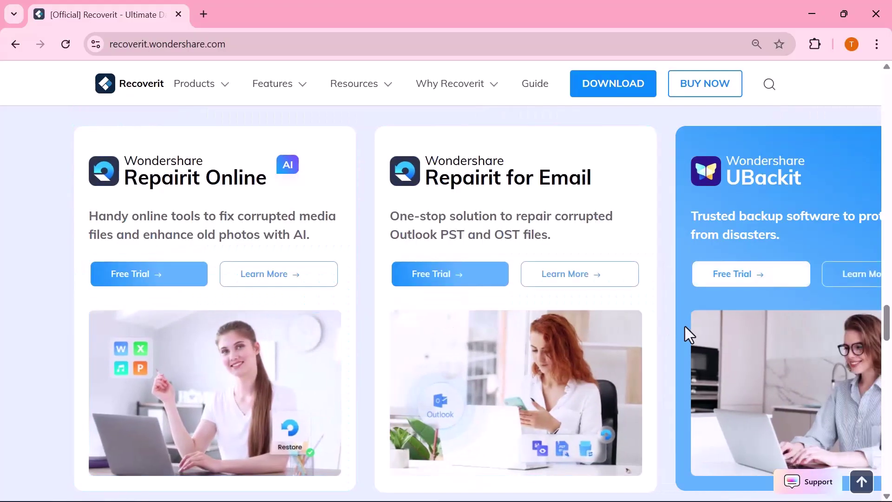
scroll(567, 328, "down", 3)
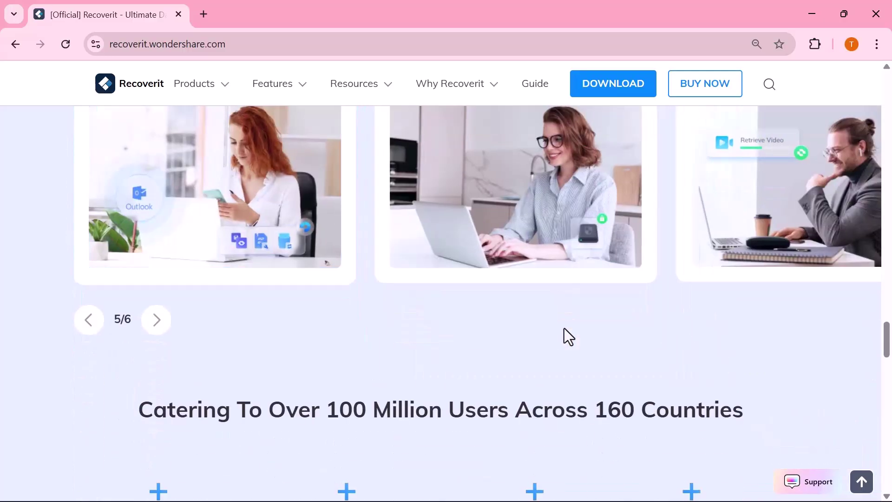
scroll(564, 328, "down", 3)
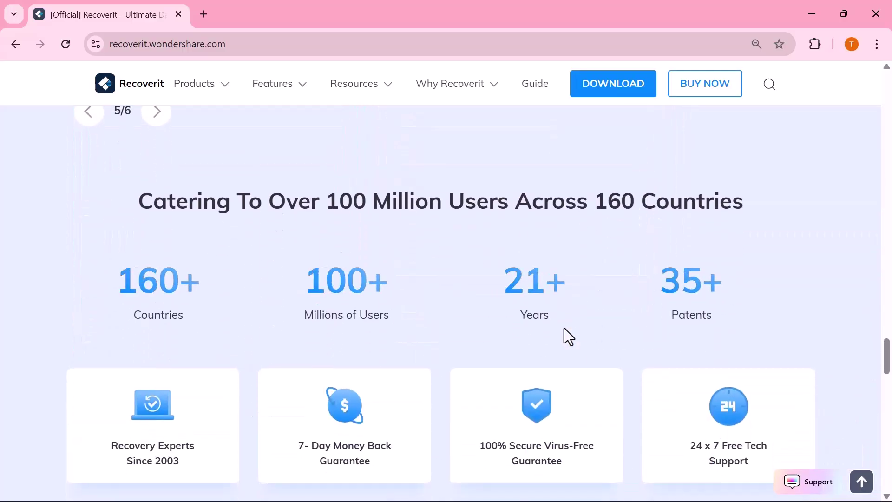
scroll(564, 328, "down", 3)
scroll(564, 328, "down", 3)
scroll(564, 329, "down", 1)
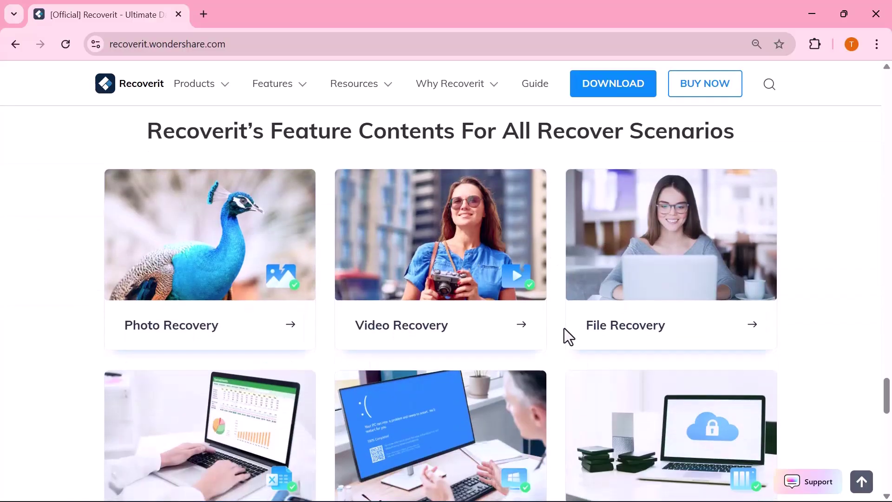
scroll(565, 328, "down", 1)
scroll(563, 328, "down", 4)
scroll(566, 335, "down", 4)
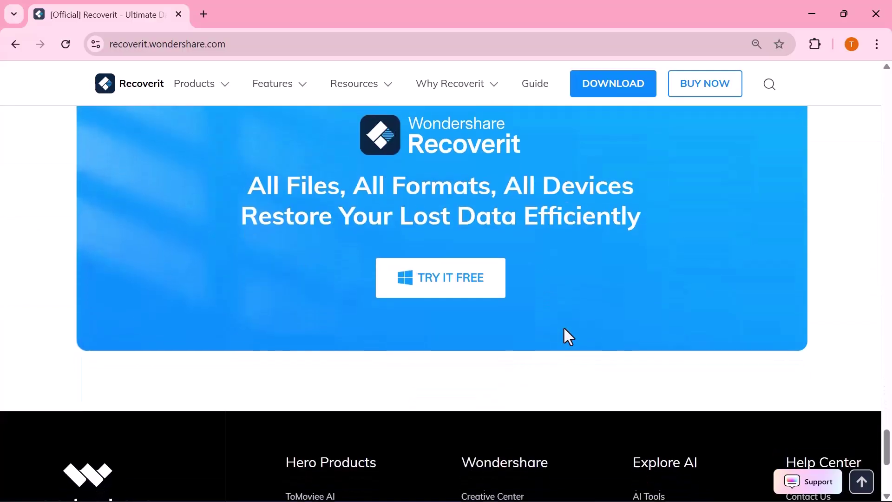
scroll(567, 331, "down", 4)
key("Home")
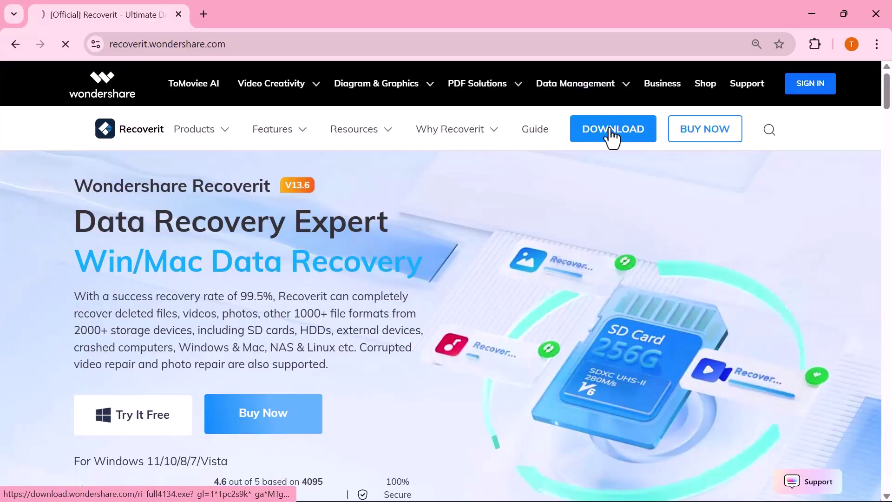
- Start downloading the Recoverit installer from the homepage's DOWNLOAD button
left_click(611, 135)
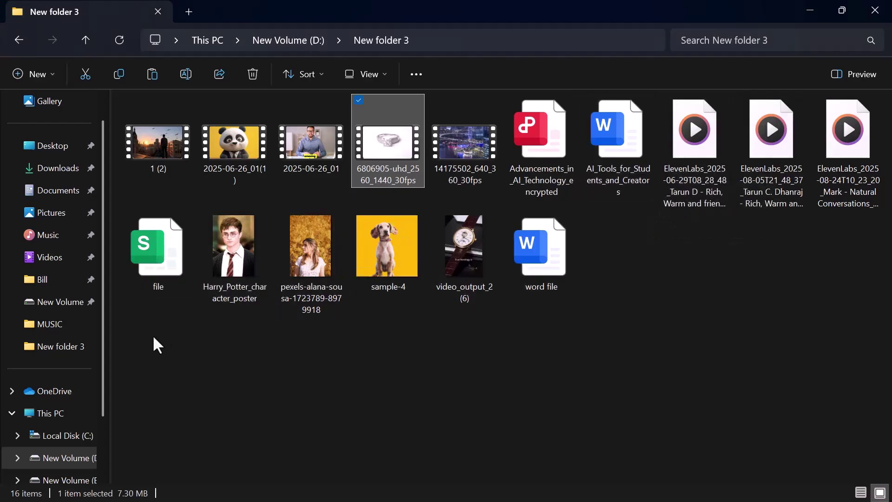
- Select all 16 files in New folder 3 and request their deletion
left_click_drag(161, 203, 272, 234)
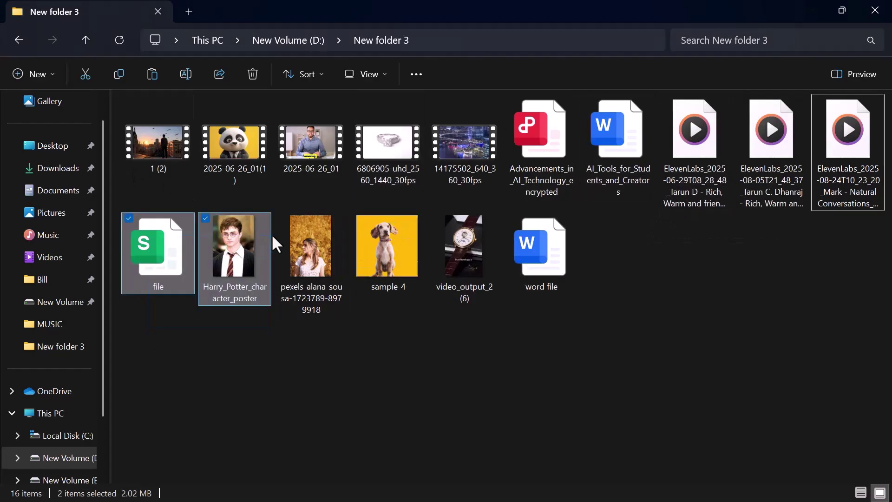
key("ctrl+a")
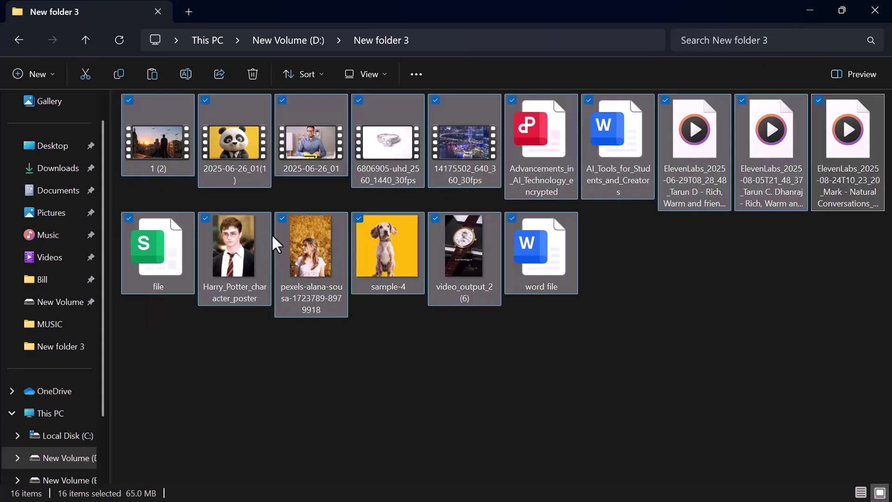
key("Delete")
- Empty the Recycle Bin of the 16 deleted items and confirm it is empty
key("super+d")
right_click(391, 380)
left_click(479, 255)
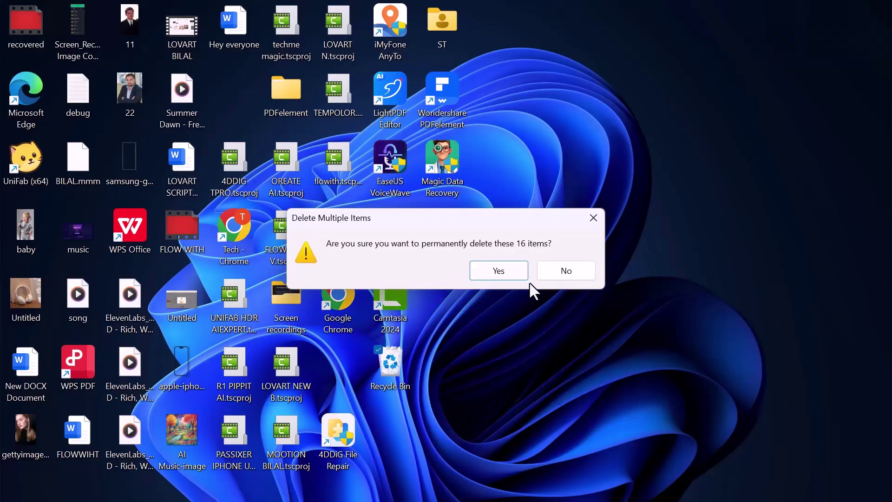
left_click(501, 267)
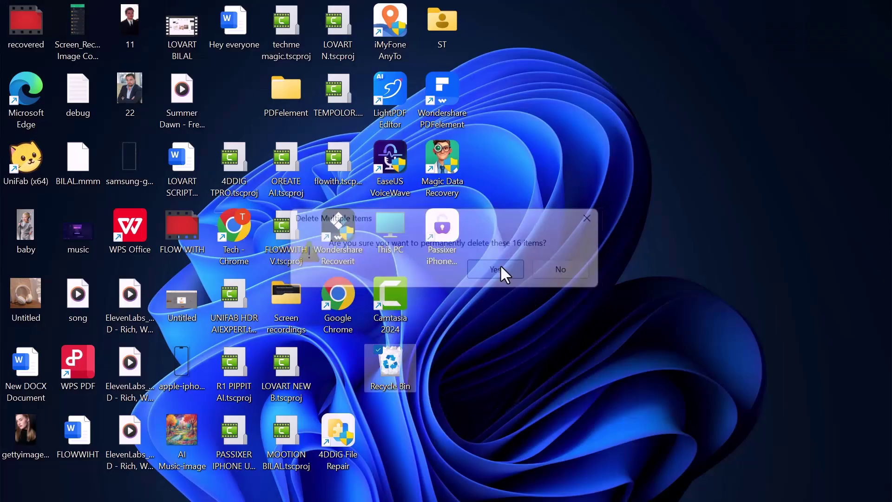
double_click(389, 373)
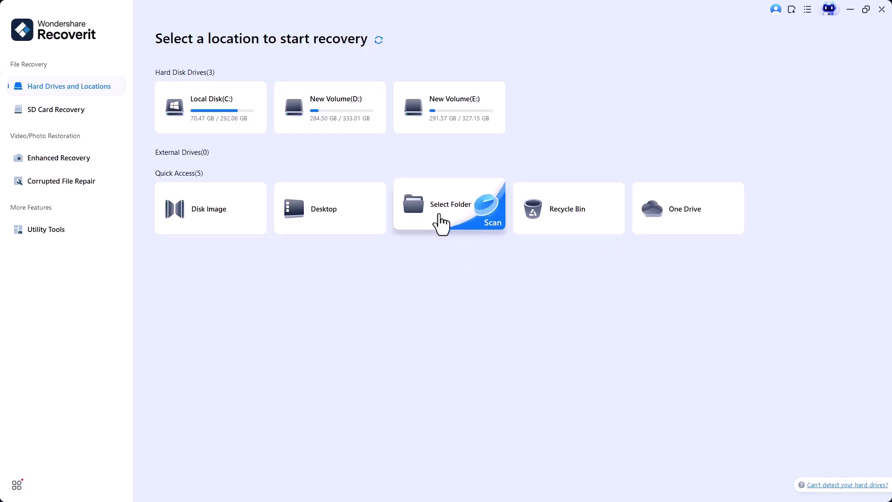
- Scan New folder 3 on New Volume (D:) for deleted files
mouse_move(450, 206)
left_click(441, 223)
scroll(398, 286, "down", 1)
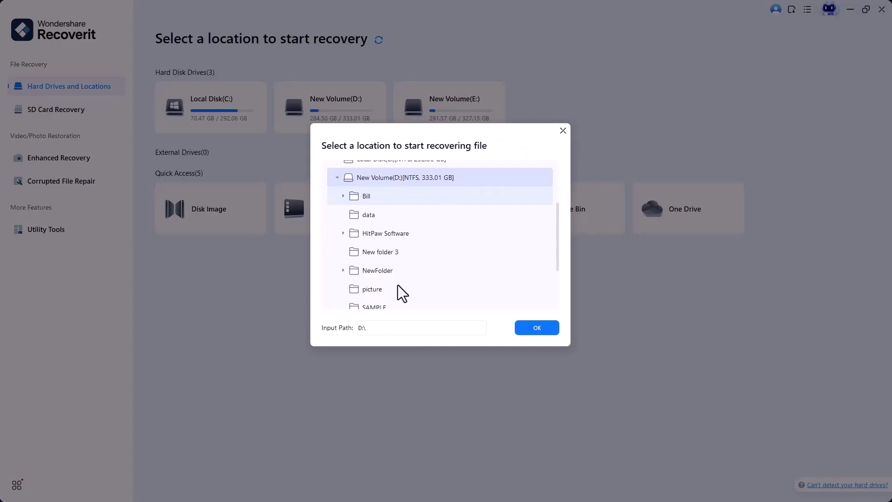
left_click(396, 257)
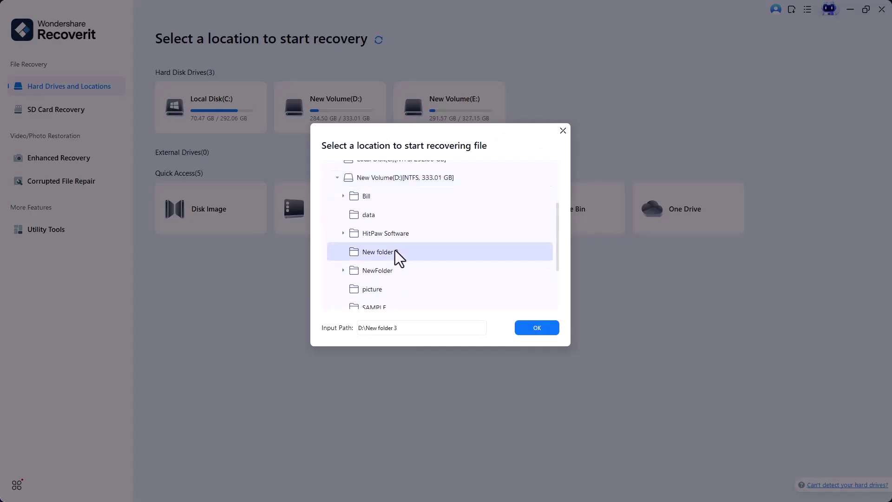
left_click(537, 328)
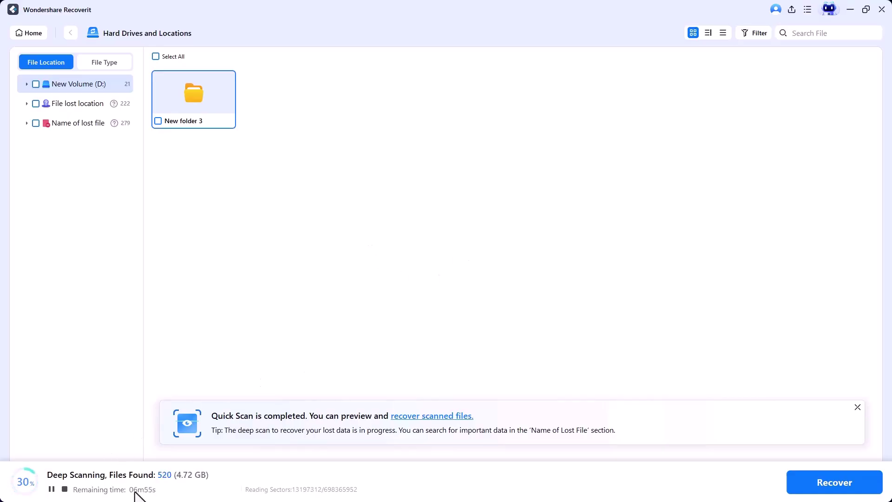
- Browse results by file type and location, open New folder 3, and stop the scan
left_click(104, 62)
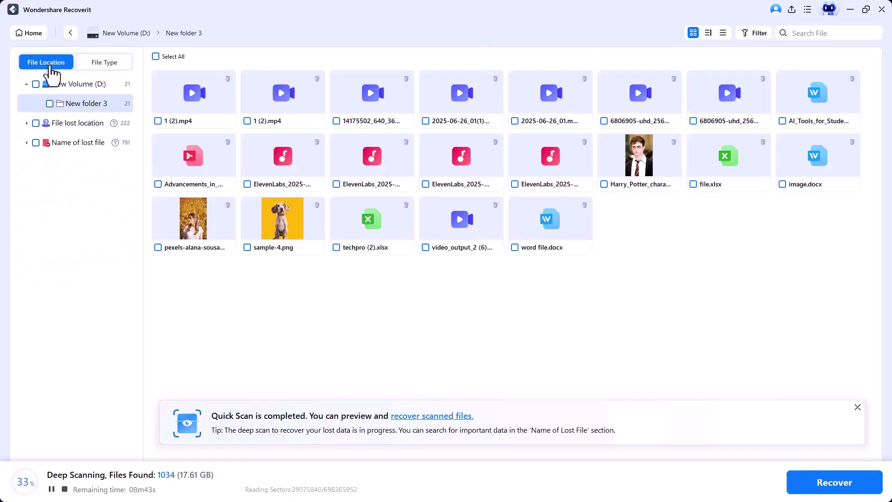
left_click(78, 88)
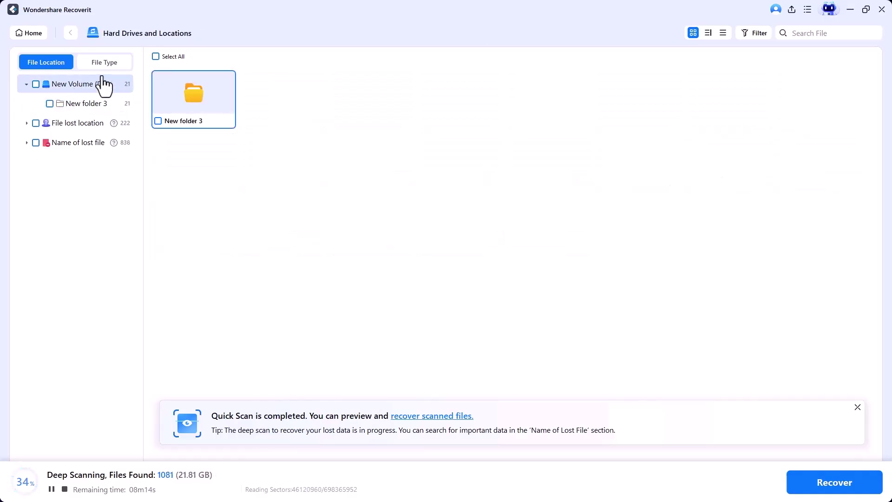
left_click(102, 69)
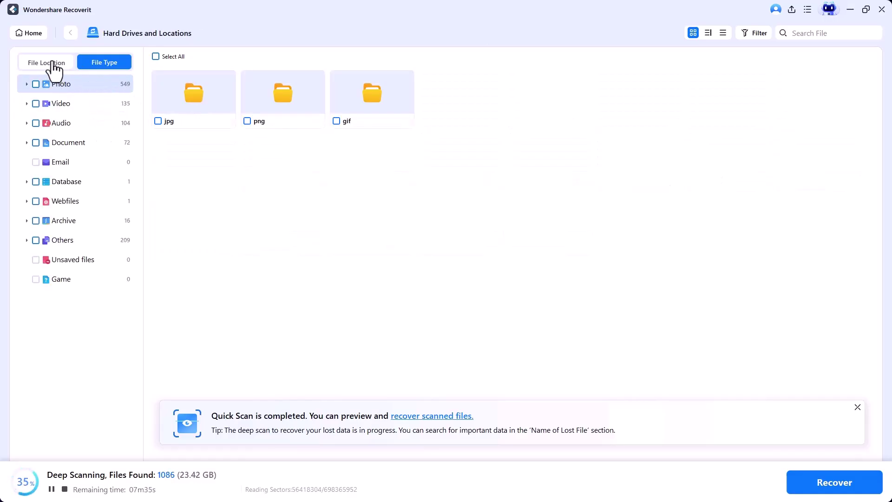
left_click(55, 65)
double_click(187, 119)
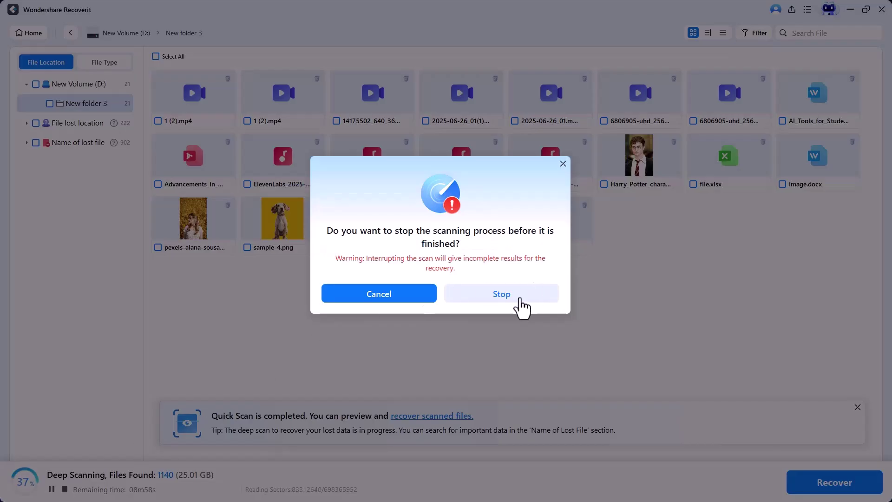
left_click(520, 300)
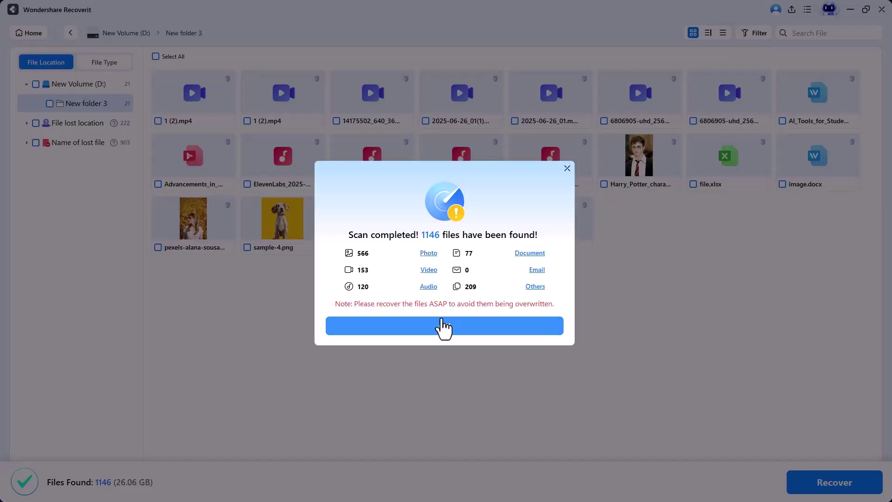
- Recover all 21 found New folder 3 files to drive D despite the warning
left_click(445, 328)
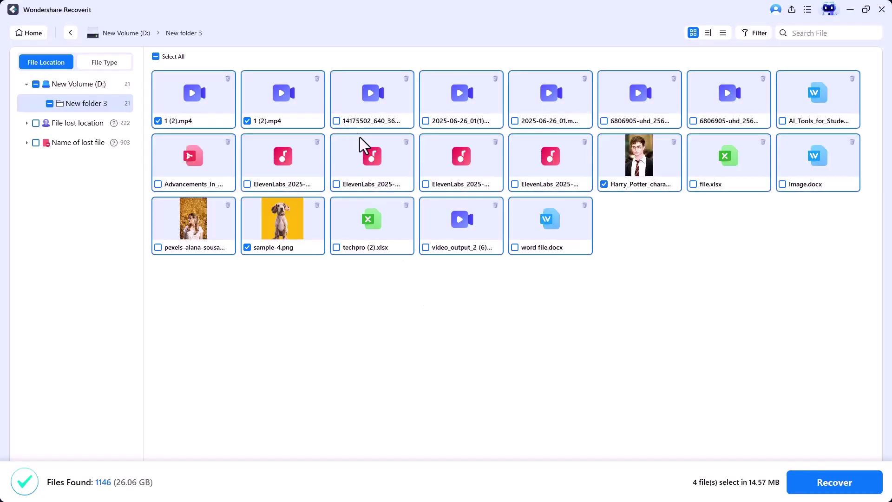
key("ctrl+a")
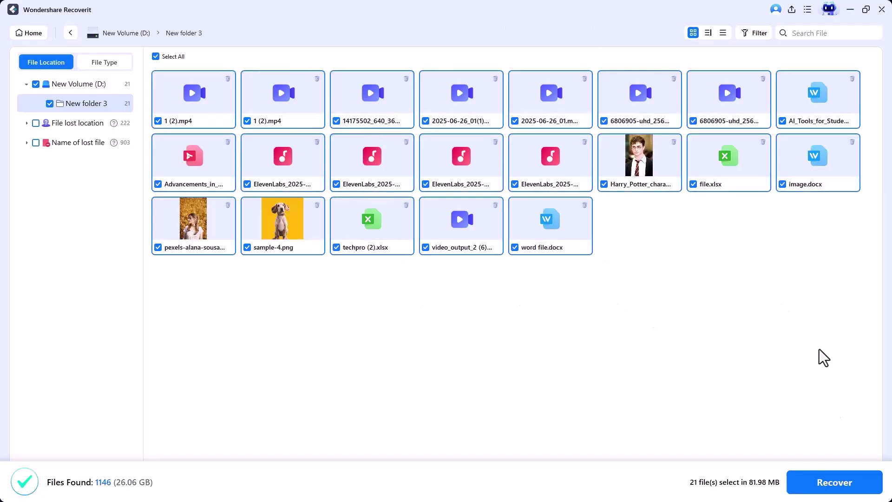
left_click(827, 485)
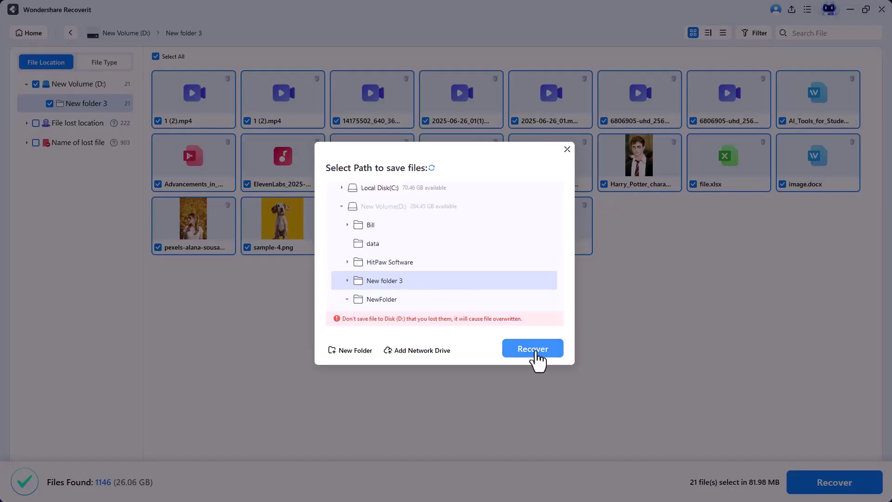
left_click(536, 354)
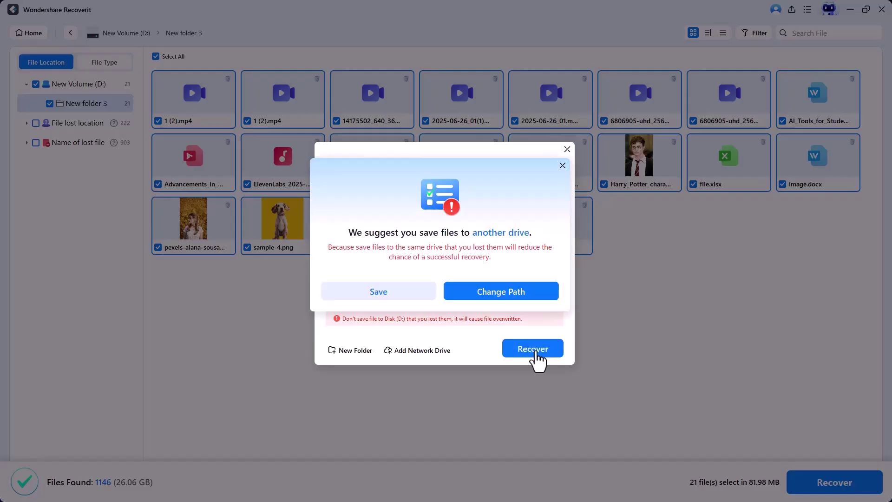
left_click(423, 293)
- Open the recovered New folder 3 under New Volume (D) in the Recoverit output folder
left_click(444, 272)
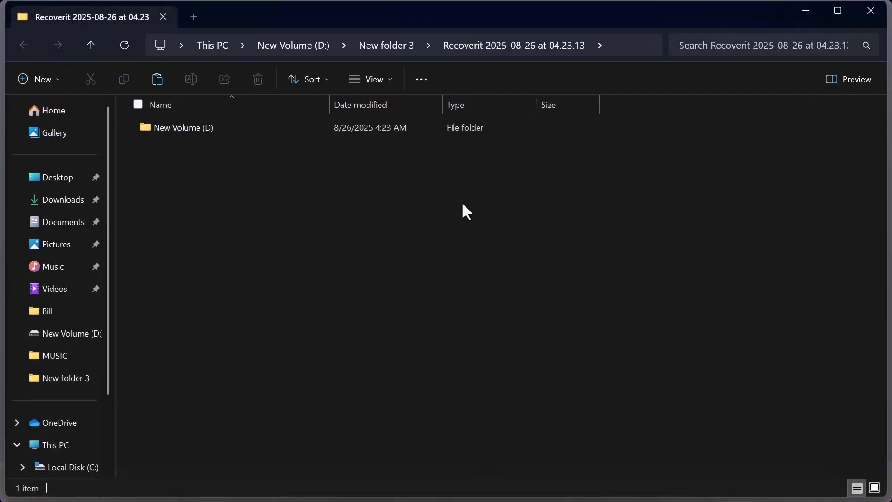
double_click(309, 126)
double_click(293, 129)
double_click(595, 18)
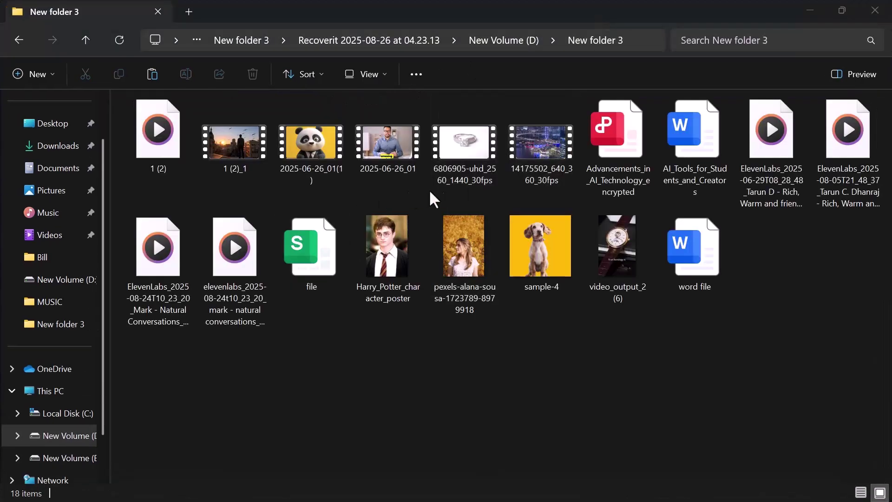
mouse_move(541, 252)
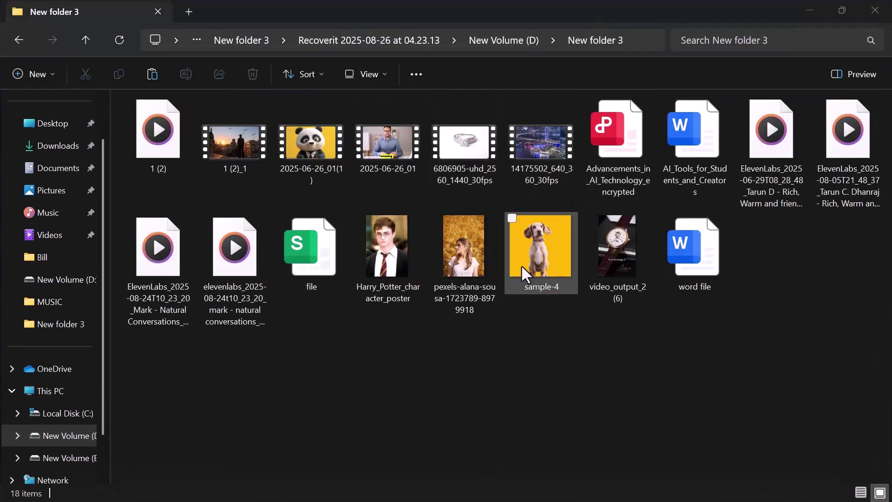
- Play the recovered 6806905-uhd video, close it, and return Recoverit to its home screen
double_click(459, 174)
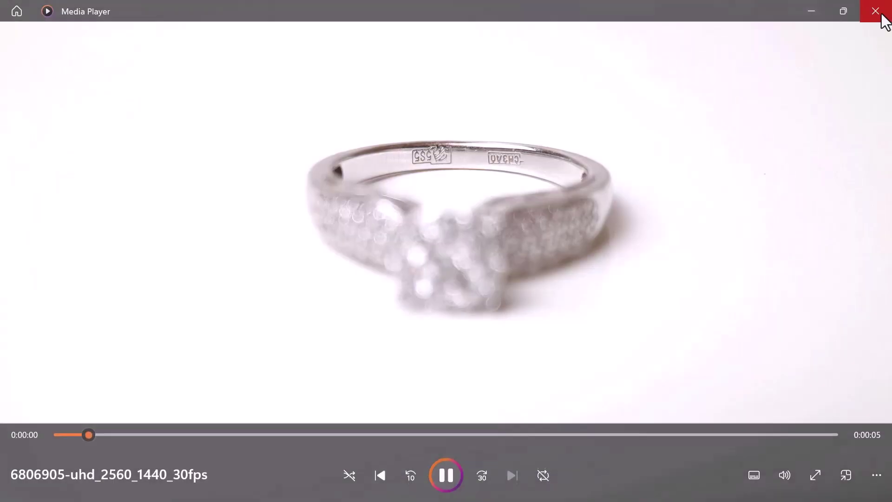
left_click(880, 14)
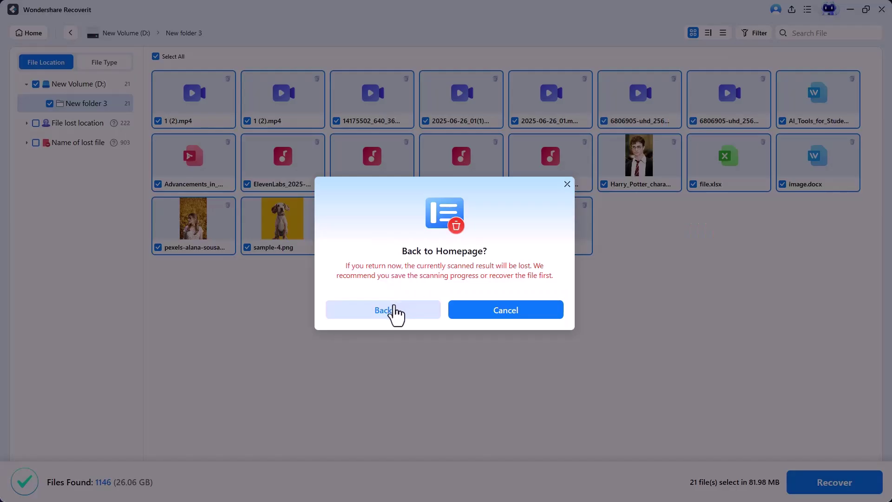
left_click(396, 310)
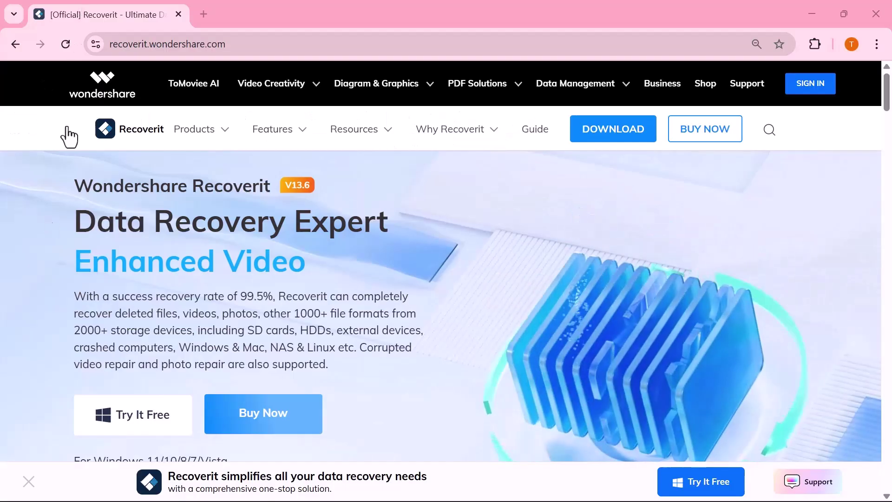
- Close the promo bar at the bottom of the Recoverit homepage
left_click(30, 484)
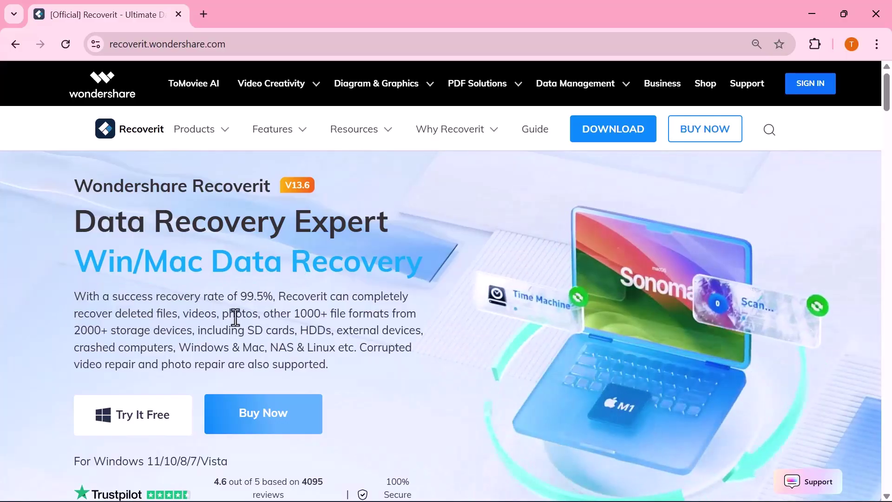
scroll(235, 315, "down", 2)
scroll(235, 317, "down", 2)
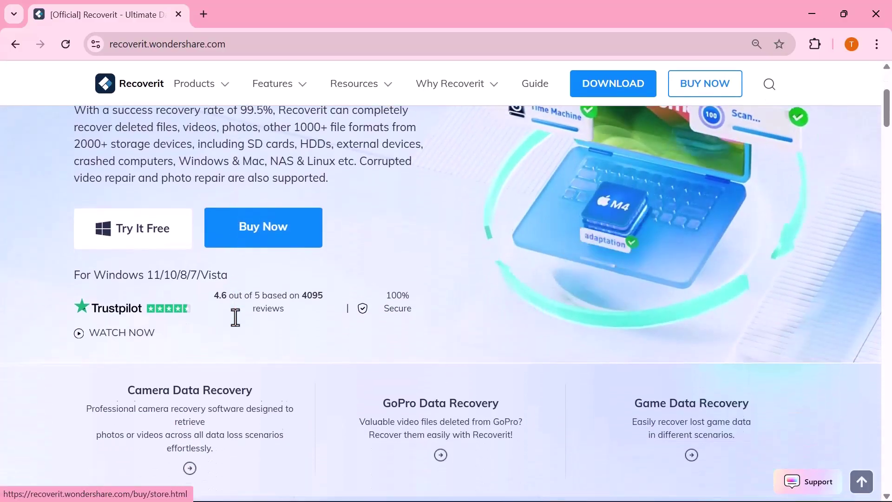